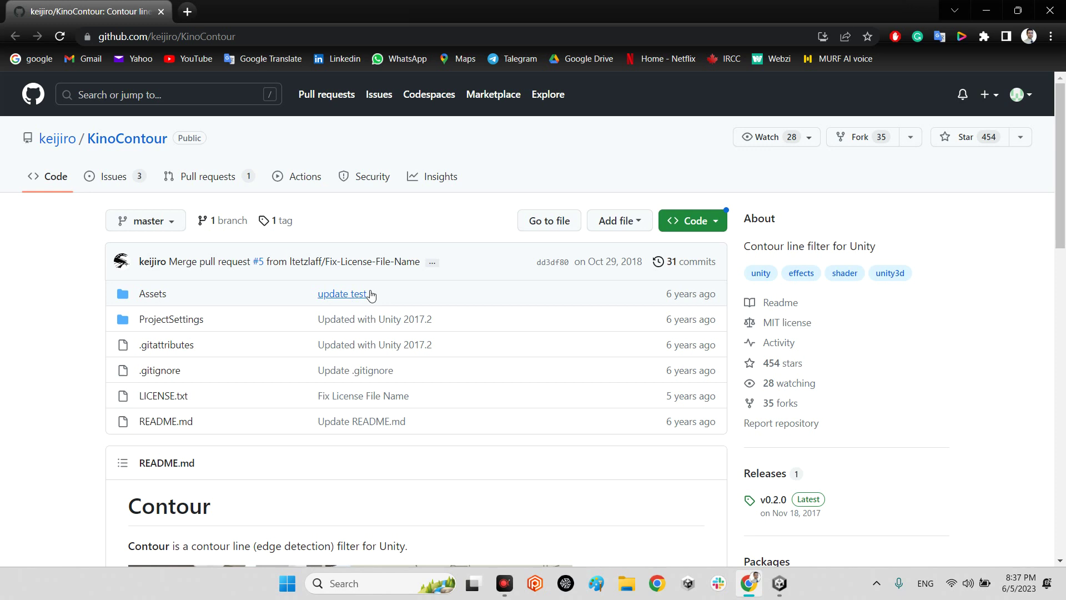
Open and dismiss GitHub's Code clone/download menu to show the KinoContour file list again.
{"action": "left_click", "coordinate": [675, 222]}
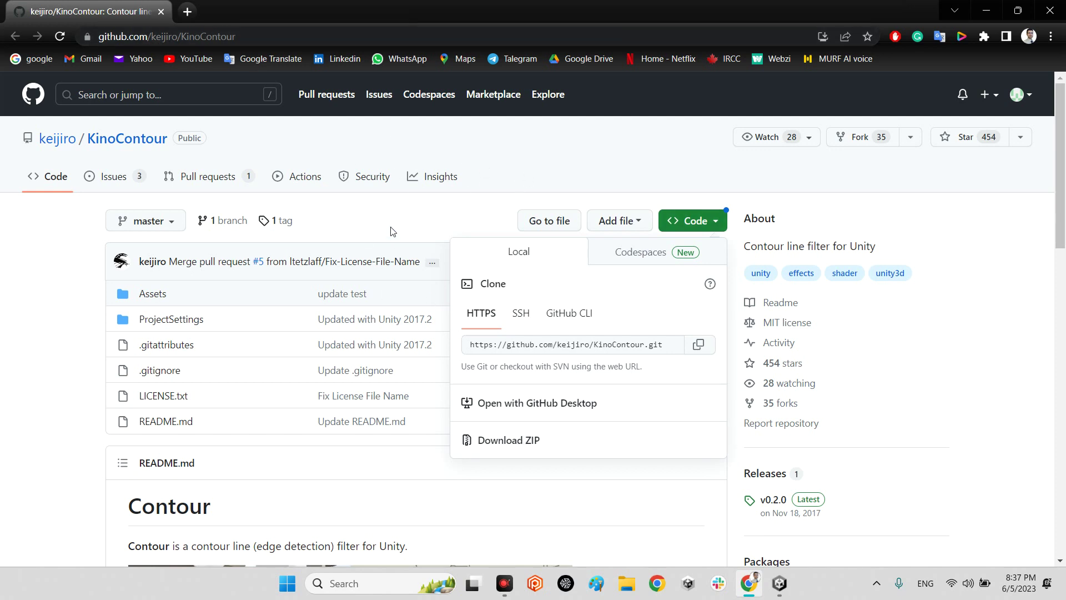
{"action": "left_click", "coordinate": [528, 323]}
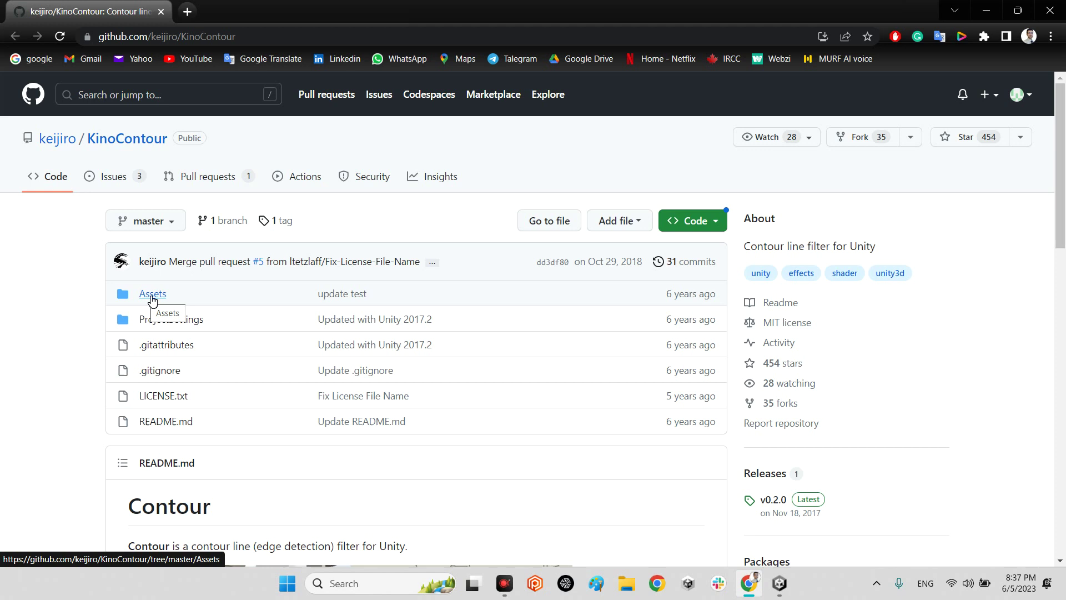
Switch to Unity and clear the logged error from the Console.
{"action": "key", "text": "alt+Tab"}
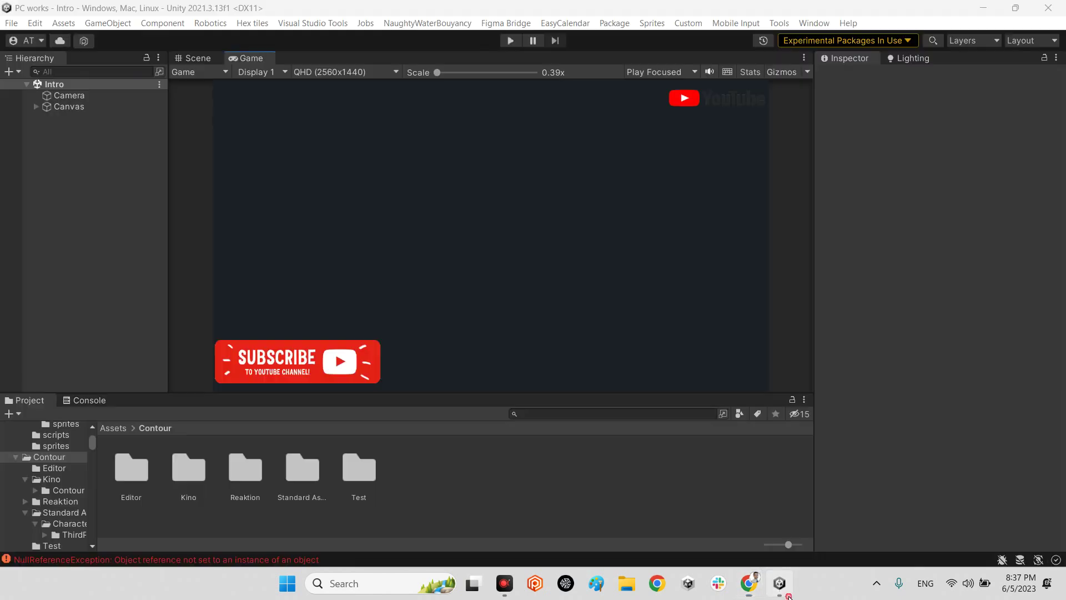
{"action": "left_click", "coordinate": [89, 400]}
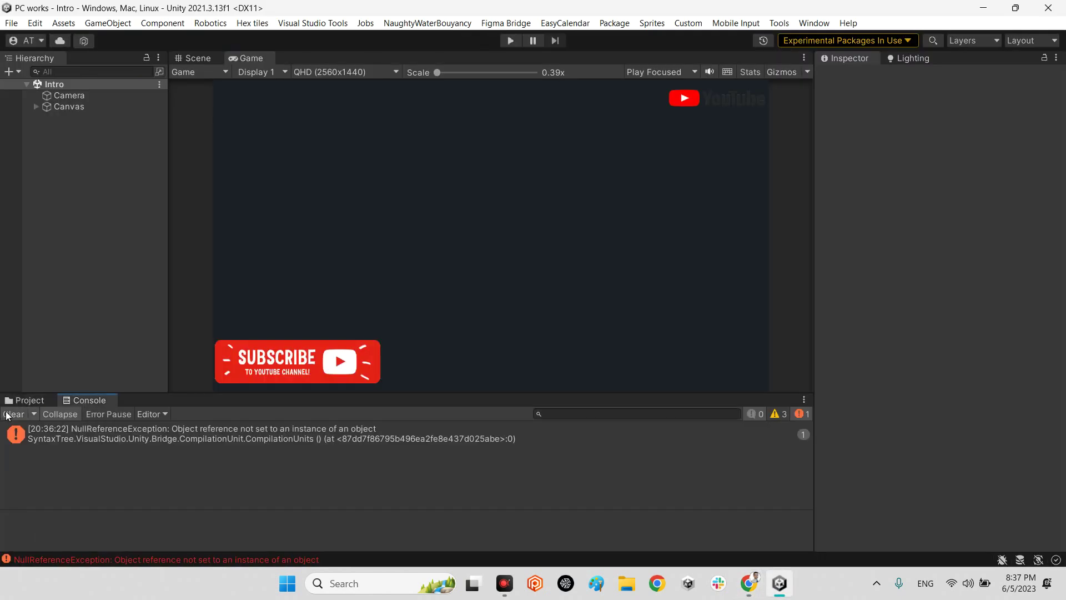
{"action": "left_click", "coordinate": [12, 414]}
Open the Test scene from Assets > Contour > Test in the Project panel.
{"action": "left_click", "coordinate": [30, 400]}
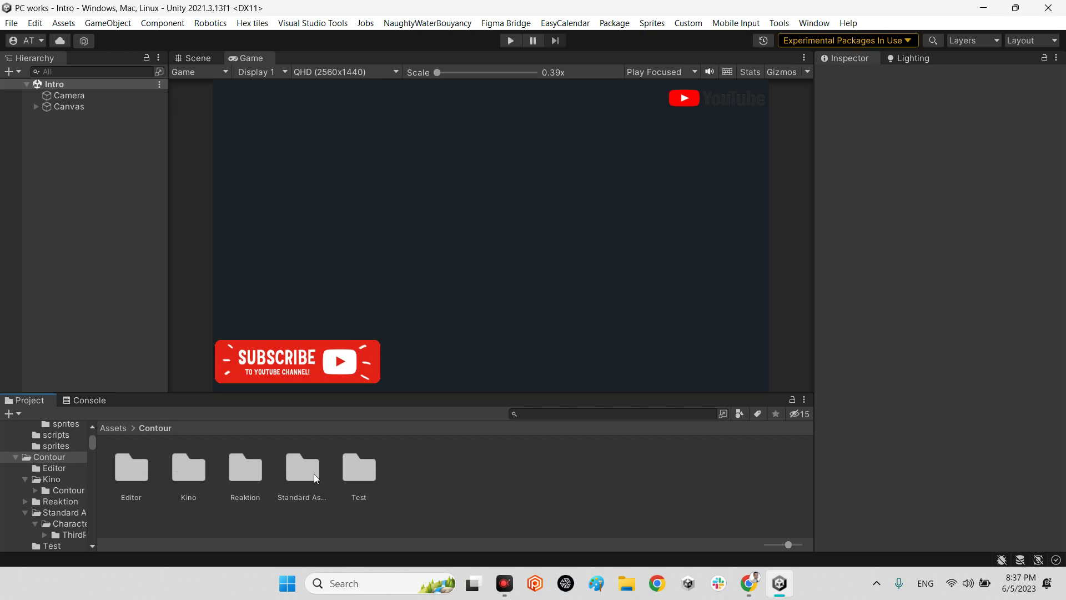
{"action": "double_click", "coordinate": [371, 469]}
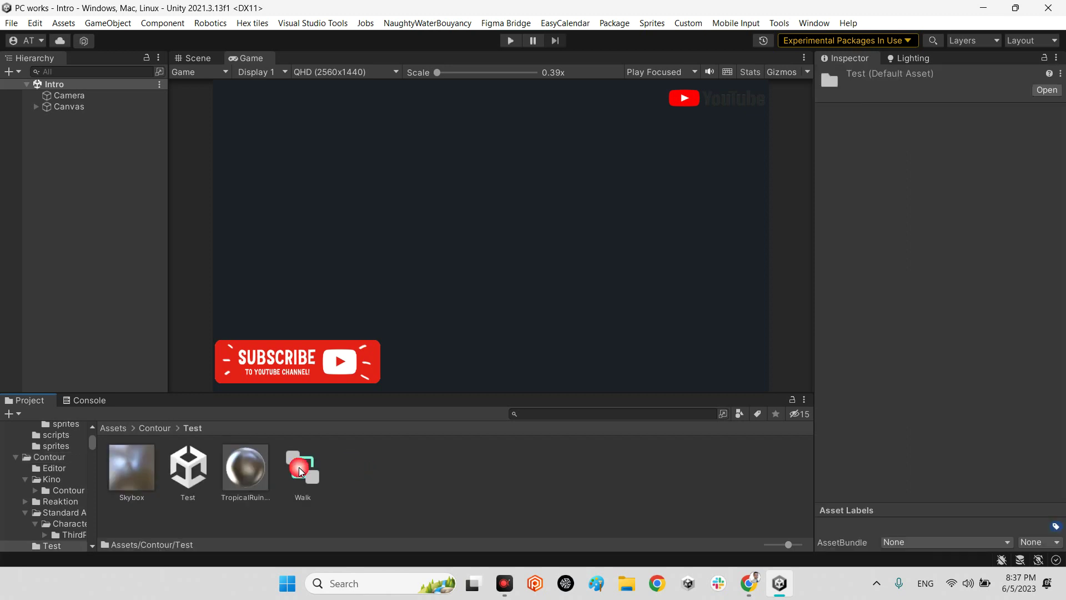
{"action": "double_click", "coordinate": [189, 467]}
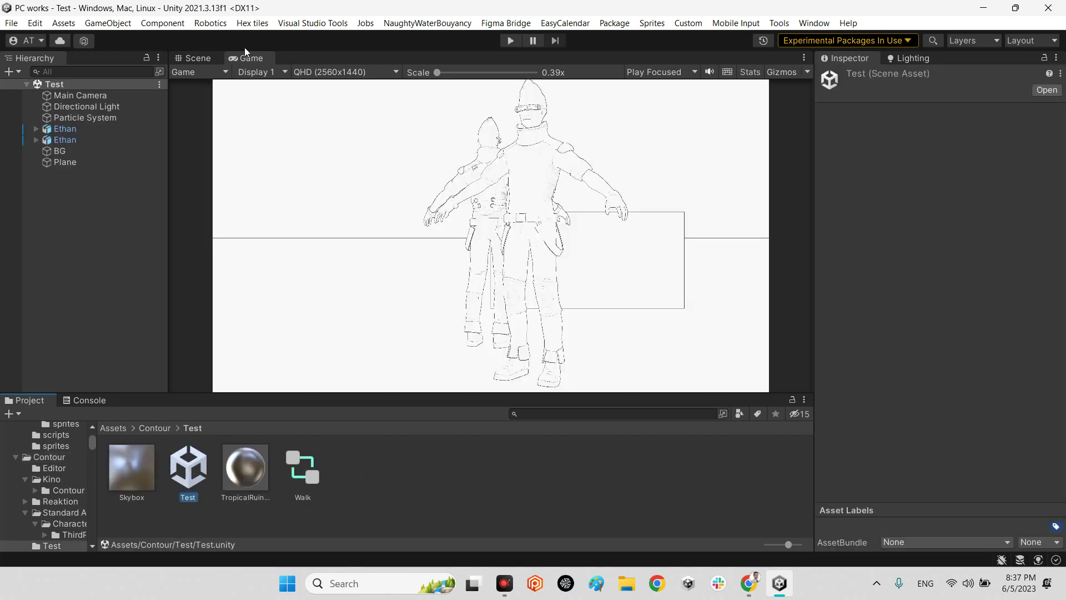
Switch to the Scene view and orbit around the two Ethan characters.
{"action": "left_click", "coordinate": [201, 60]}
{"action": "left_click_drag", "start_coordinate": [555, 278], "coordinate": [569, 164], "text": "alt"}
{"action": "left_click_drag", "start_coordinate": [525, 346], "coordinate": [172, 152], "text": "alt"}
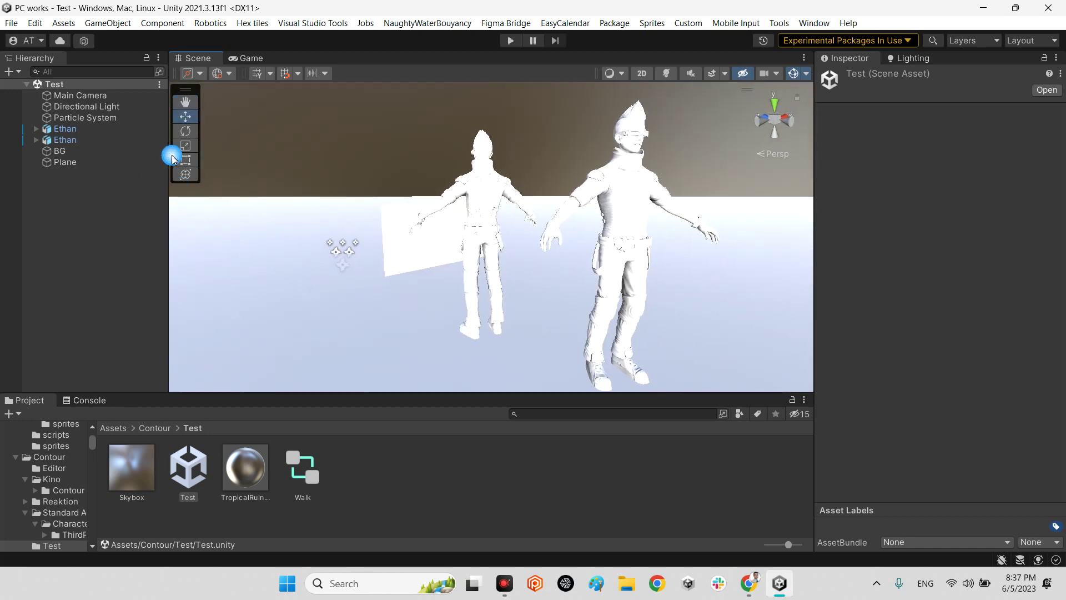
Select the Particle System to preview its 999 cubes, zooming out to frame both figures.
{"action": "left_click", "coordinate": [77, 106]}
{"action": "left_click", "coordinate": [84, 117]}
{"action": "left_click_drag", "start_coordinate": [433, 198], "coordinate": [491, 179], "text": "alt"}
{"action": "right_click_drag", "start_coordinate": [490, 179], "coordinate": [491, 241], "text": "alt"}
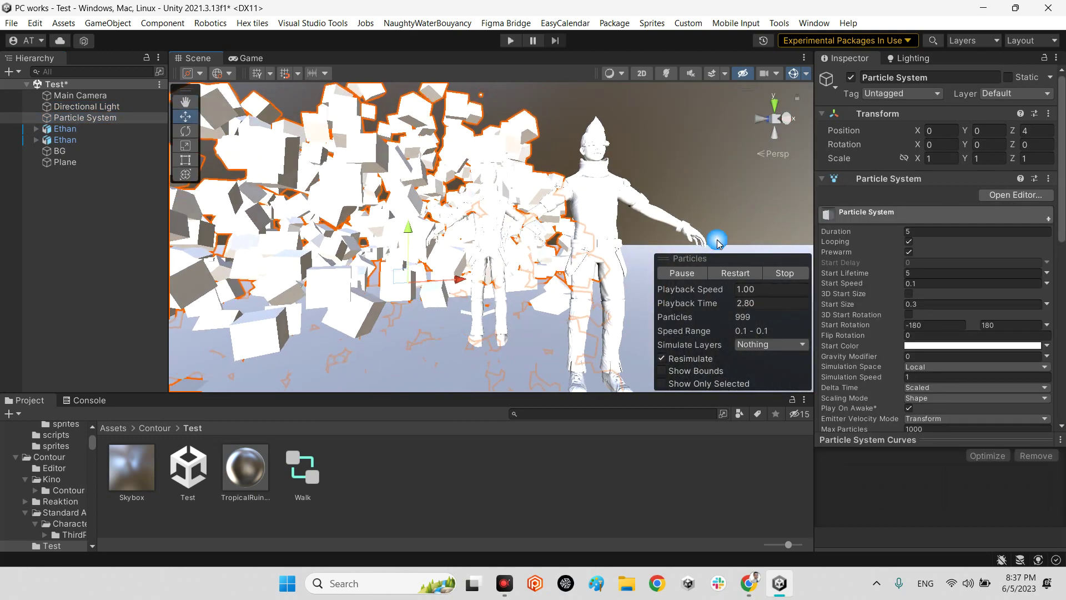
{"action": "left_click_drag", "start_coordinate": [491, 241], "coordinate": [550, 293], "text": "alt"}
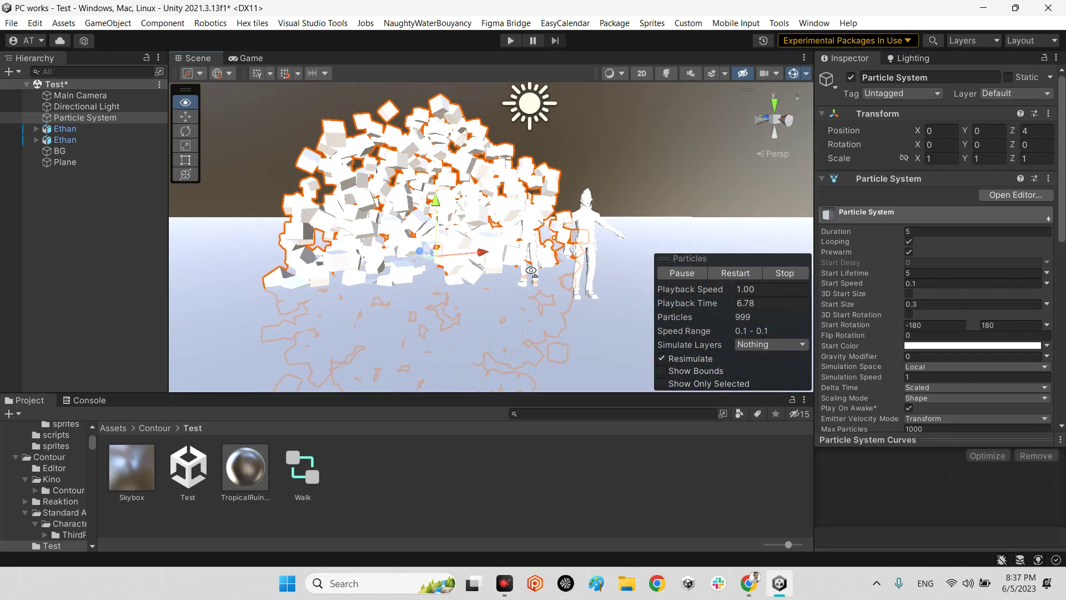
Run the Test scene in the Game view and inspect the Main Camera's Contour and Jitter Motion settings.
{"action": "left_click", "coordinate": [248, 58]}
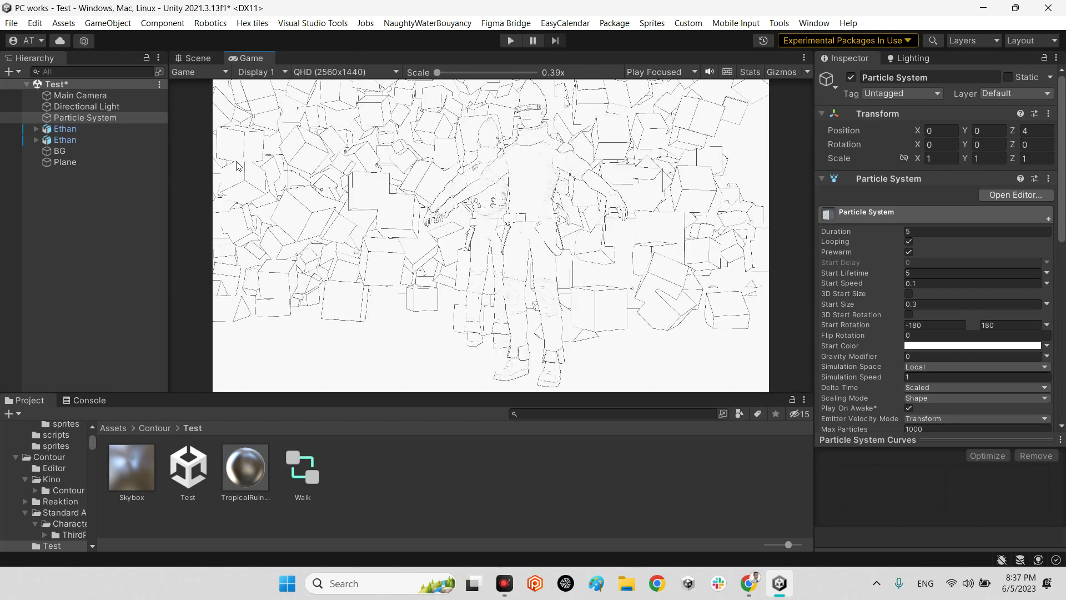
{"action": "left_click", "coordinate": [510, 41]}
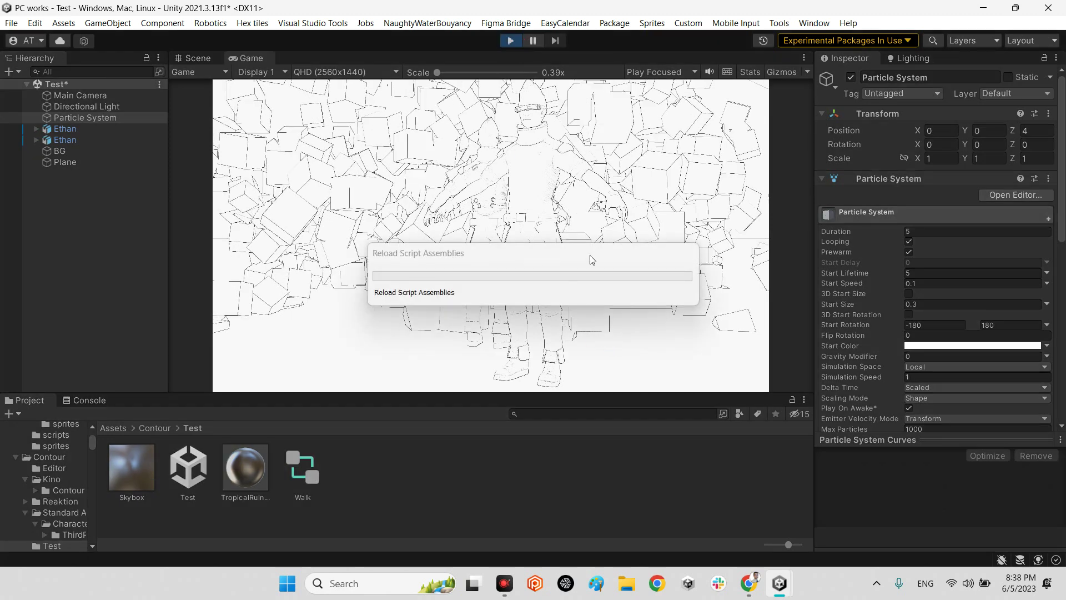
{"action": "left_click", "coordinate": [77, 95]}
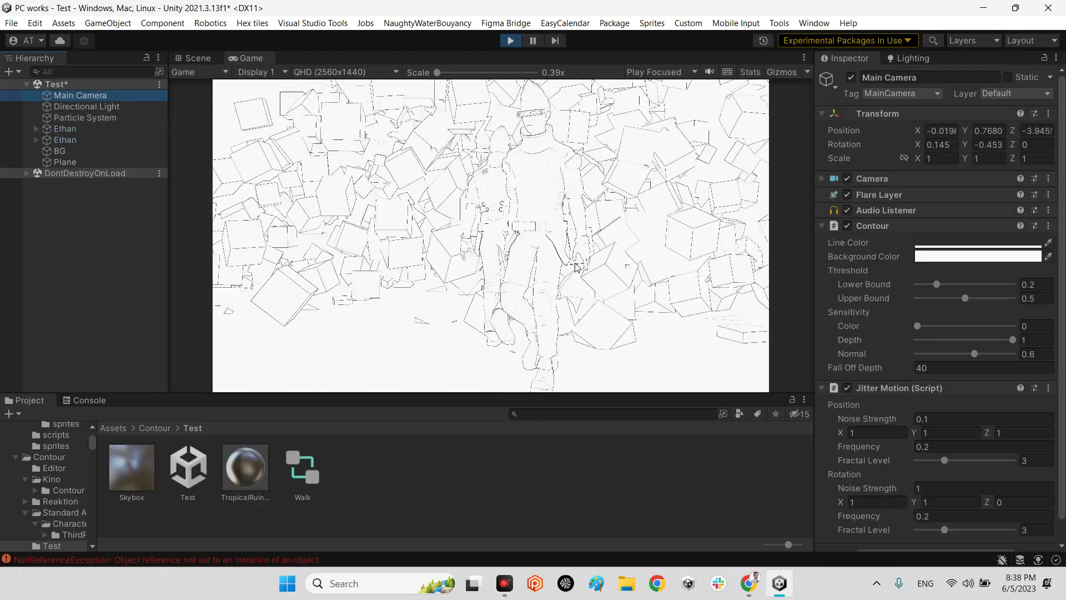
In the Scene view, review the Particle System's modules and EthanBody's Ethan White specular material.
{"action": "left_click", "coordinate": [195, 65]}
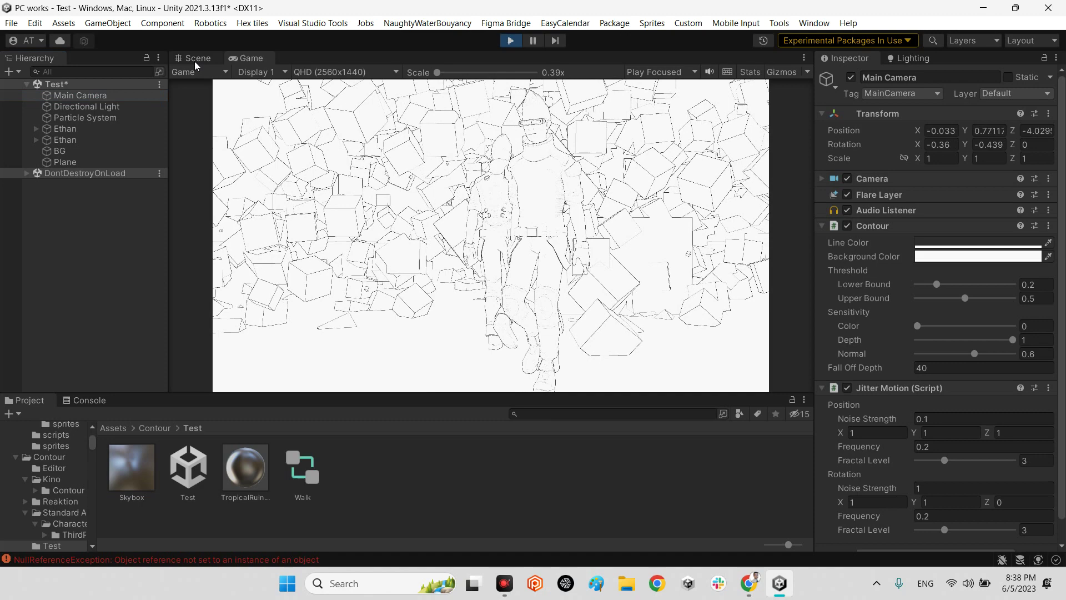
{"action": "left_click", "coordinate": [196, 59]}
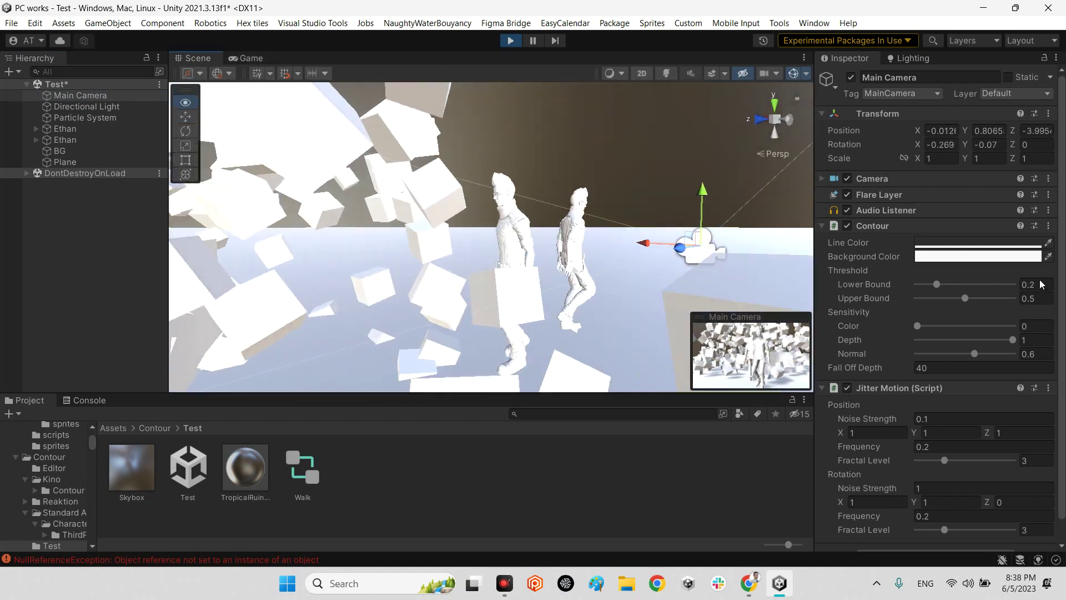
{"action": "right_click_drag", "start_coordinate": [588, 278], "coordinate": [633, 295]}
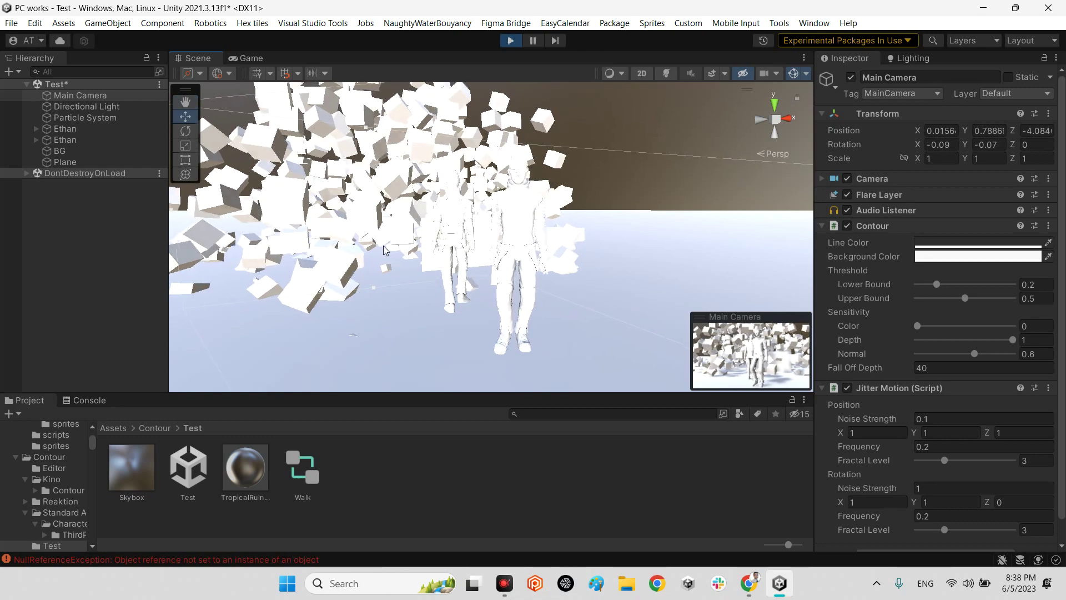
{"action": "left_click", "coordinate": [385, 250]}
{"action": "scroll", "coordinate": [950, 295], "scroll_direction": "down", "scroll_amount": 5}
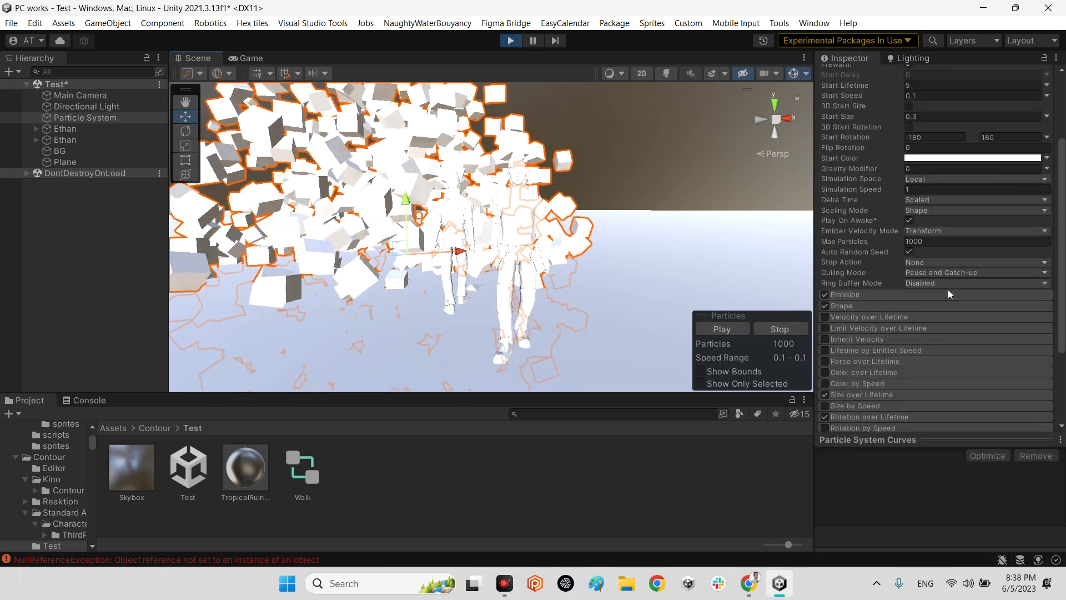
{"action": "scroll", "coordinate": [944, 300], "scroll_direction": "down", "scroll_amount": 5}
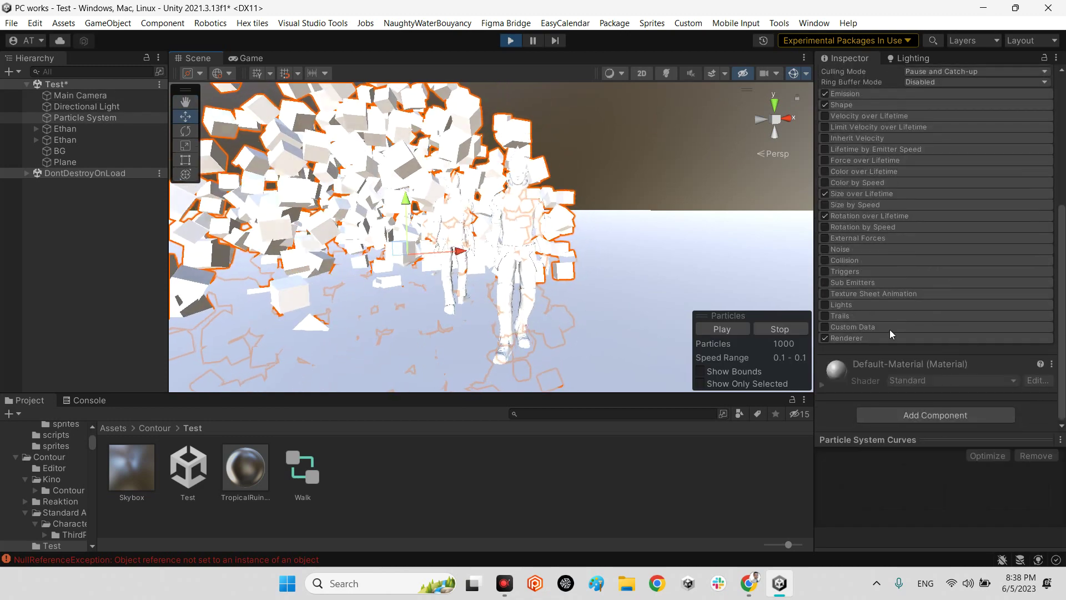
{"action": "left_click", "coordinate": [521, 227]}
{"action": "scroll", "coordinate": [841, 288], "scroll_direction": "up", "scroll_amount": 3}
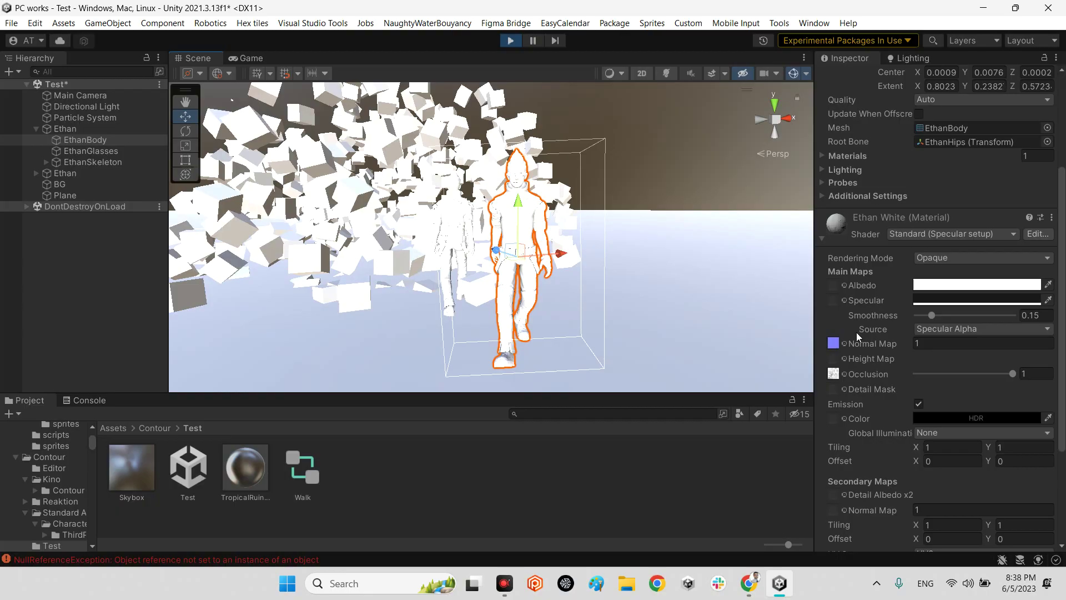
In the Game view, give the Main Camera's Contour a white background and black (000000) lines.
{"action": "key", "text": "ctrl+2"}
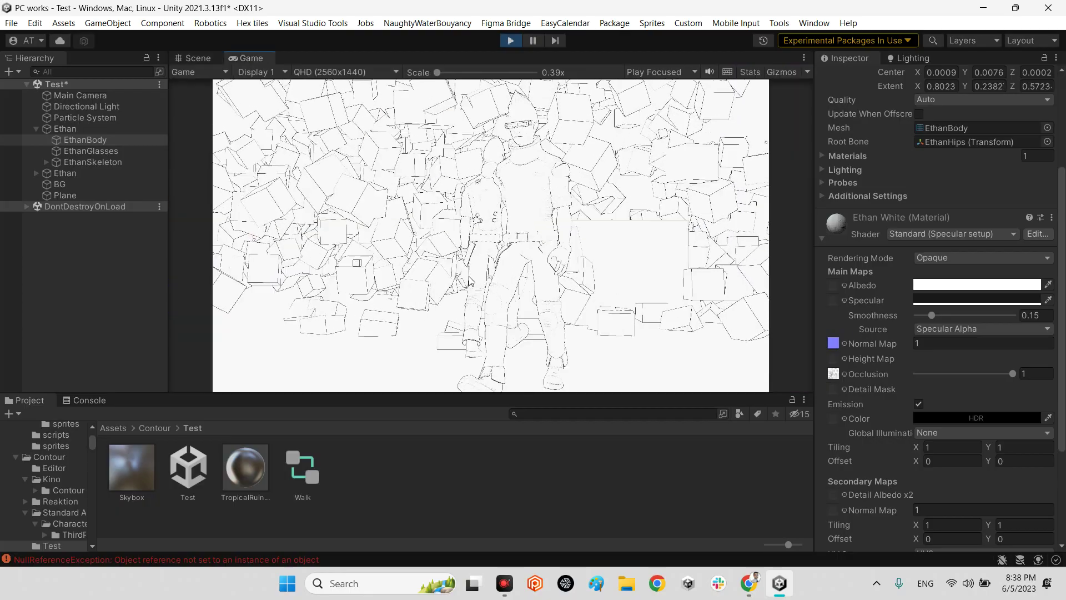
{"action": "left_click", "coordinate": [99, 96]}
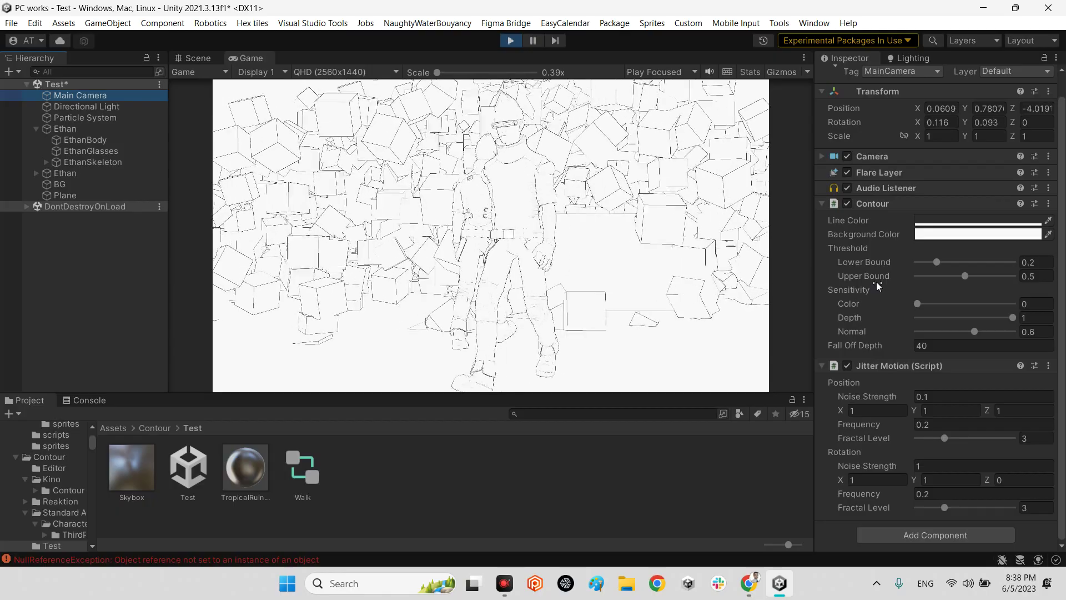
{"action": "left_click", "coordinate": [937, 234]}
{"action": "left_click", "coordinate": [1005, 311]}
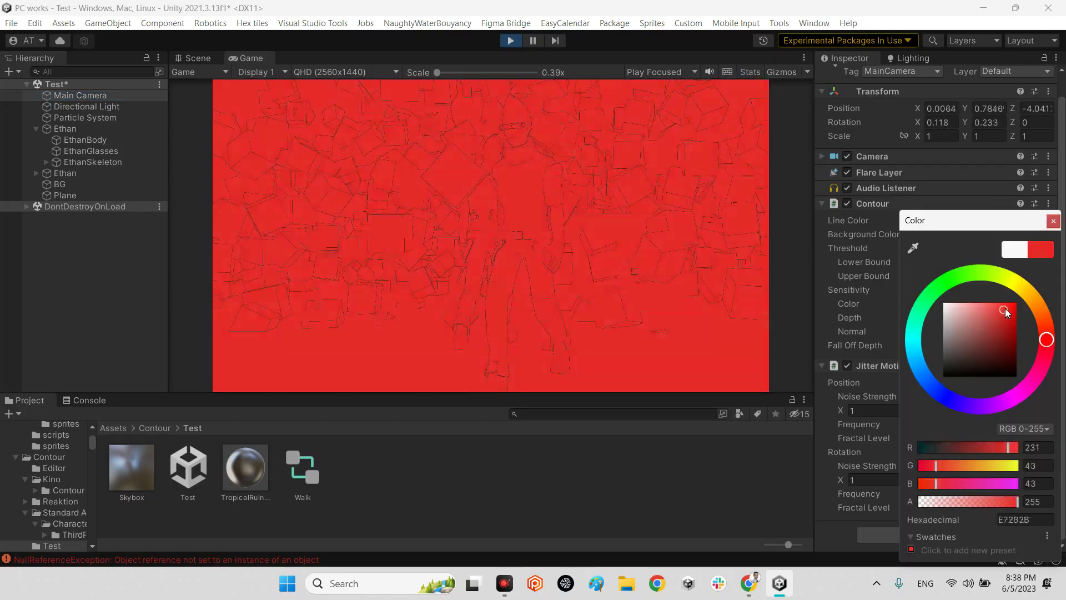
{"action": "mouse_move", "coordinate": [1006, 312]}
{"action": "left_mouse_down"}
{"action": "mouse_move", "coordinate": [1027, 301]}
{"action": "mouse_move", "coordinate": [895, 303]}
{"action": "left_mouse_up"}
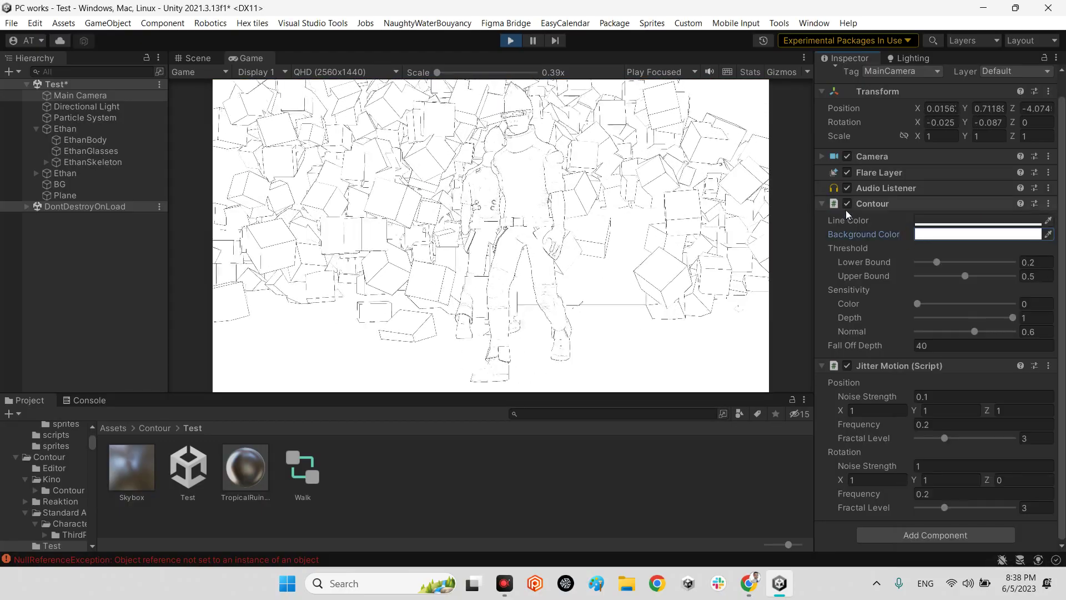
{"action": "left_click_drag", "start_coordinate": [957, 230], "coordinate": [957, 218]}
{"action": "mouse_move", "coordinate": [982, 291]}
{"action": "left_mouse_down"}
{"action": "mouse_move", "coordinate": [1005, 302]}
{"action": "mouse_move", "coordinate": [988, 322]}
{"action": "mouse_move", "coordinate": [1011, 356]}
{"action": "mouse_move", "coordinate": [1037, 306]}
{"action": "mouse_move", "coordinate": [956, 261]}
{"action": "left_mouse_up"}
{"action": "left_click_drag", "start_coordinate": [991, 293], "coordinate": [941, 371]}
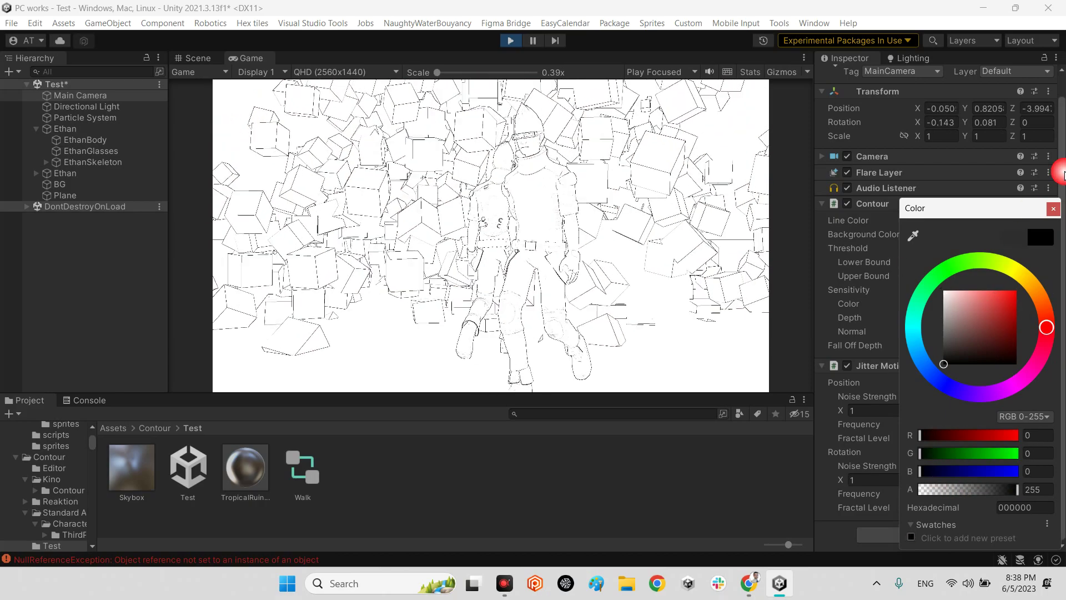
{"action": "left_click", "coordinate": [1054, 209]}
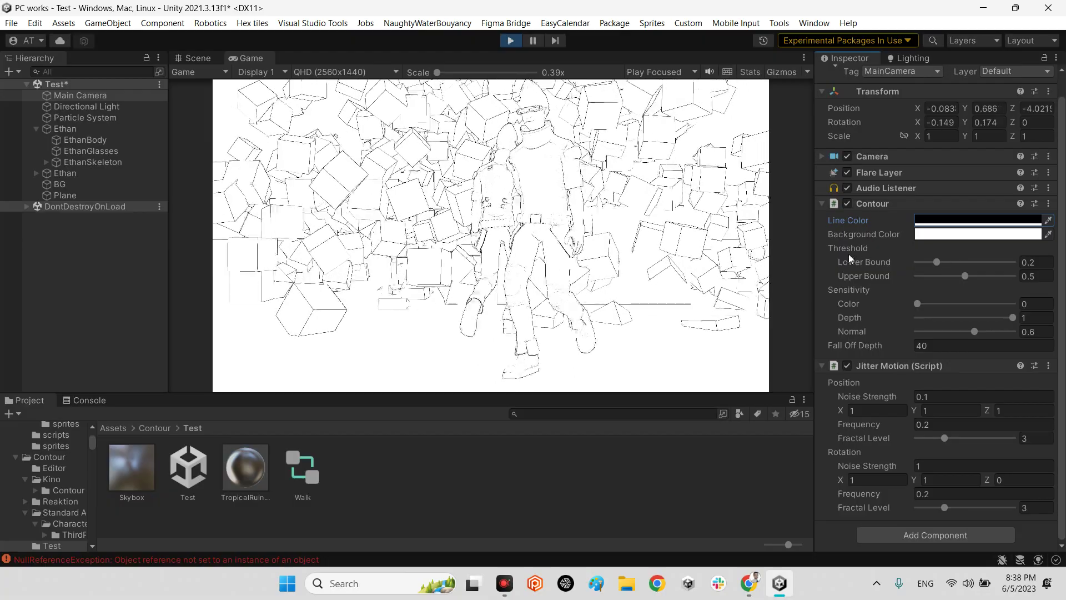
Set Contour Lower Bound to 0, Upper Bound to 0.646, and Color sensitivity back to 0.
{"action": "left_click_drag", "start_coordinate": [937, 262], "coordinate": [912, 264]}
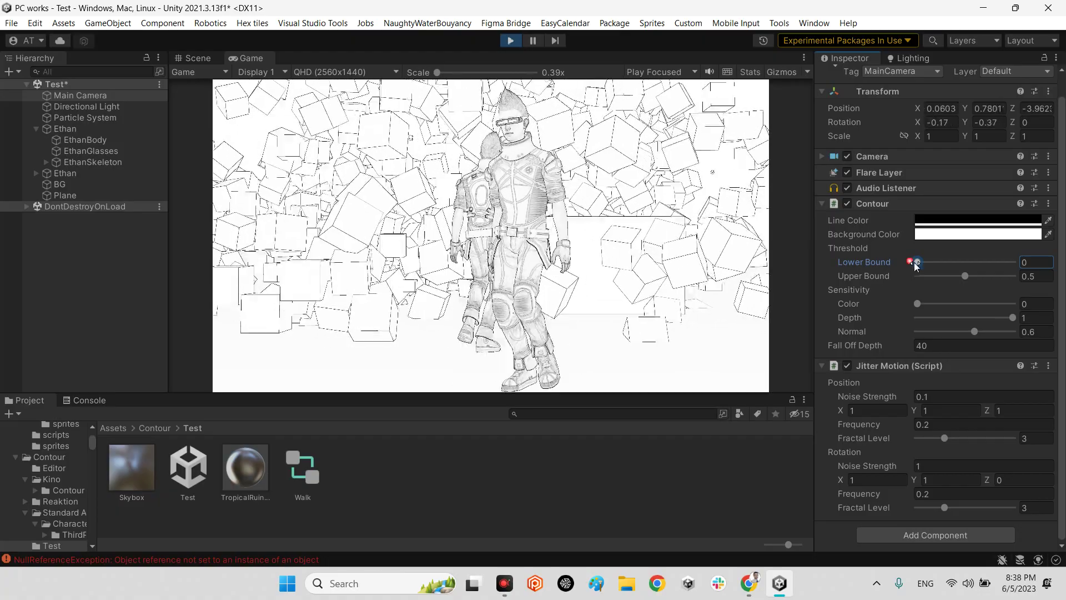
{"action": "mouse_move", "coordinate": [961, 279]}
{"action": "left_mouse_down"}
{"action": "mouse_move", "coordinate": [982, 276]}
{"action": "mouse_move", "coordinate": [918, 276]}
{"action": "mouse_move", "coordinate": [962, 279]}
{"action": "left_mouse_up"}
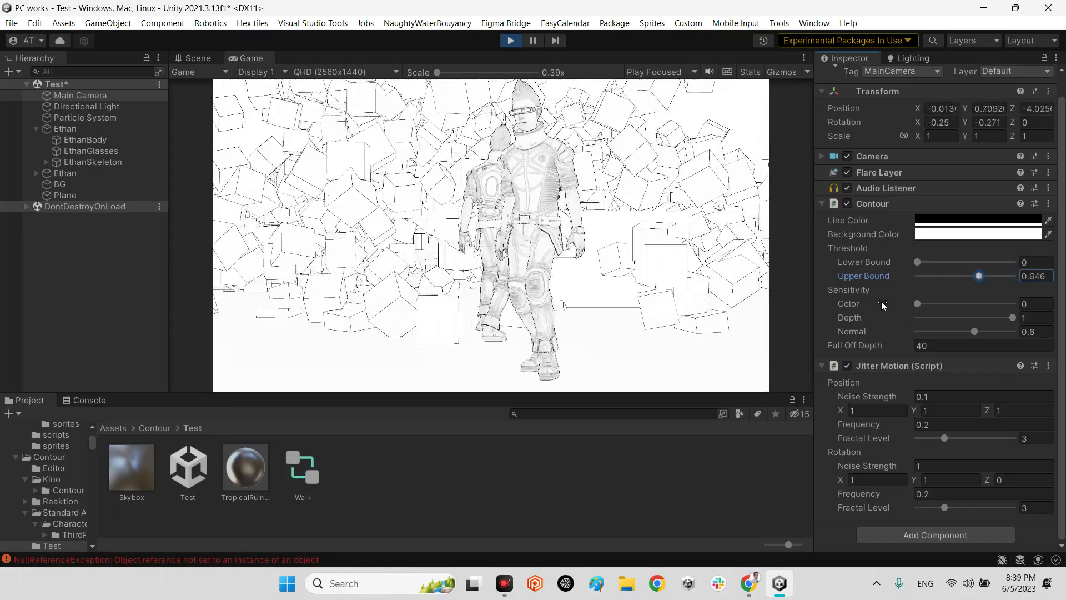
{"action": "left_click", "coordinate": [918, 303]}
{"action": "left_click_drag", "start_coordinate": [919, 303], "coordinate": [1024, 312]}
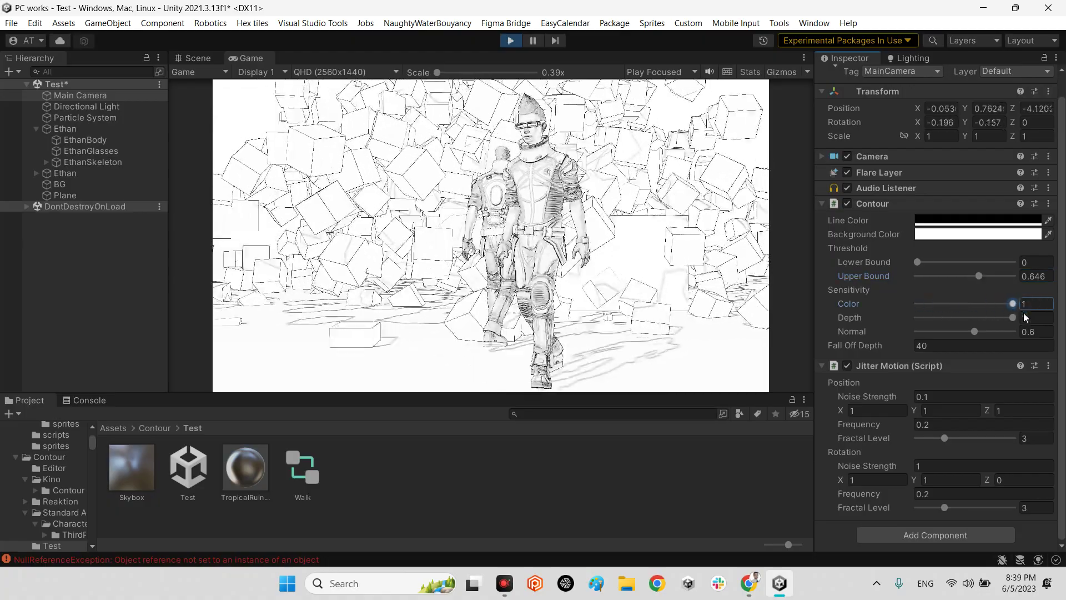
{"action": "mouse_move", "coordinate": [945, 309]}
{"action": "left_mouse_down"}
{"action": "mouse_move", "coordinate": [910, 309]}
{"action": "mouse_move", "coordinate": [998, 314]}
{"action": "left_mouse_up"}
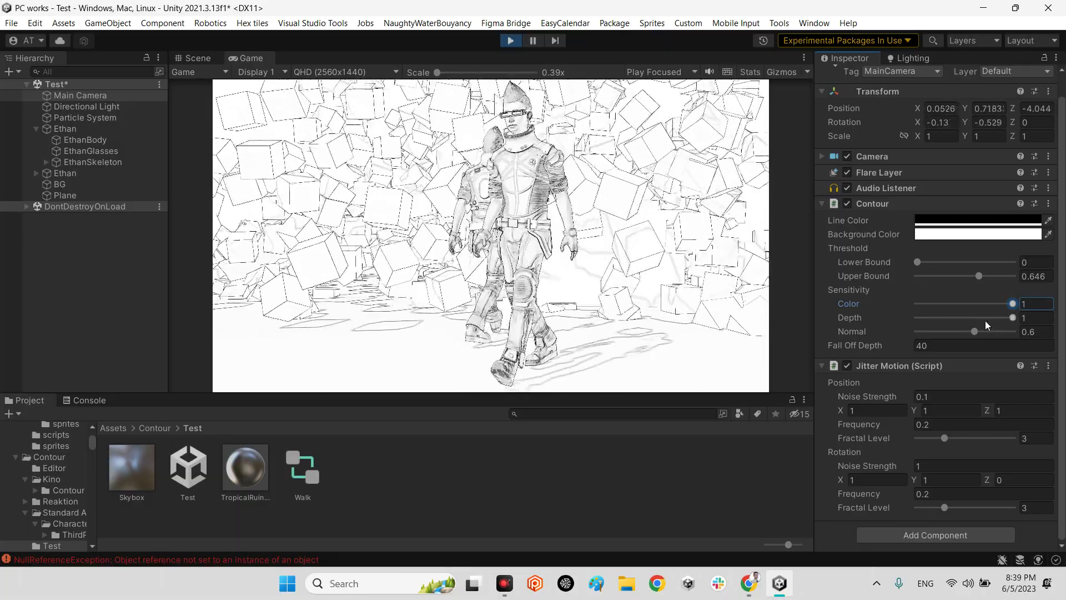
{"action": "left_click_drag", "start_coordinate": [1006, 304], "coordinate": [879, 306]}
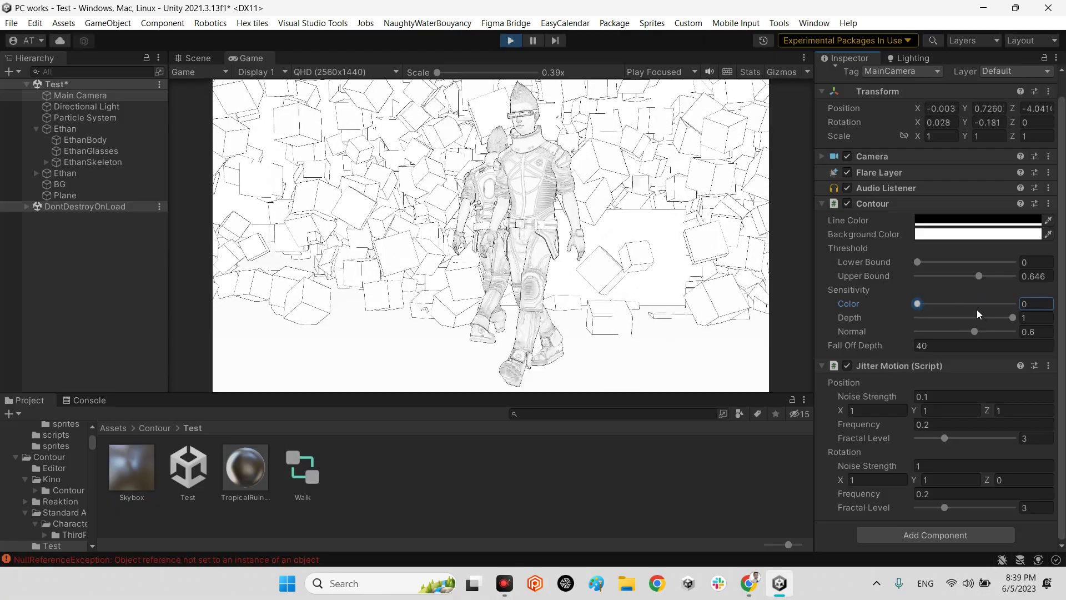
Set Contour Depth sensitivity to 0.91 and Normal sensitivity to 0.666.
{"action": "left_click_drag", "start_coordinate": [977, 314], "coordinate": [1048, 324]}
{"action": "scroll", "coordinate": [970, 318], "scroll_direction": "up", "scroll_amount": 1}
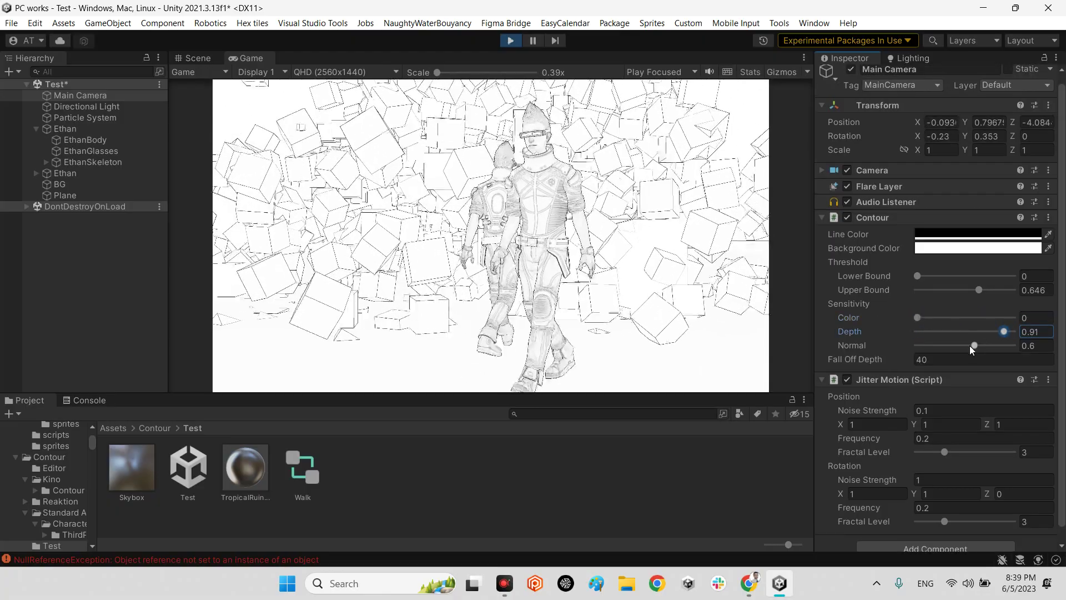
{"action": "left_click", "coordinate": [971, 344]}
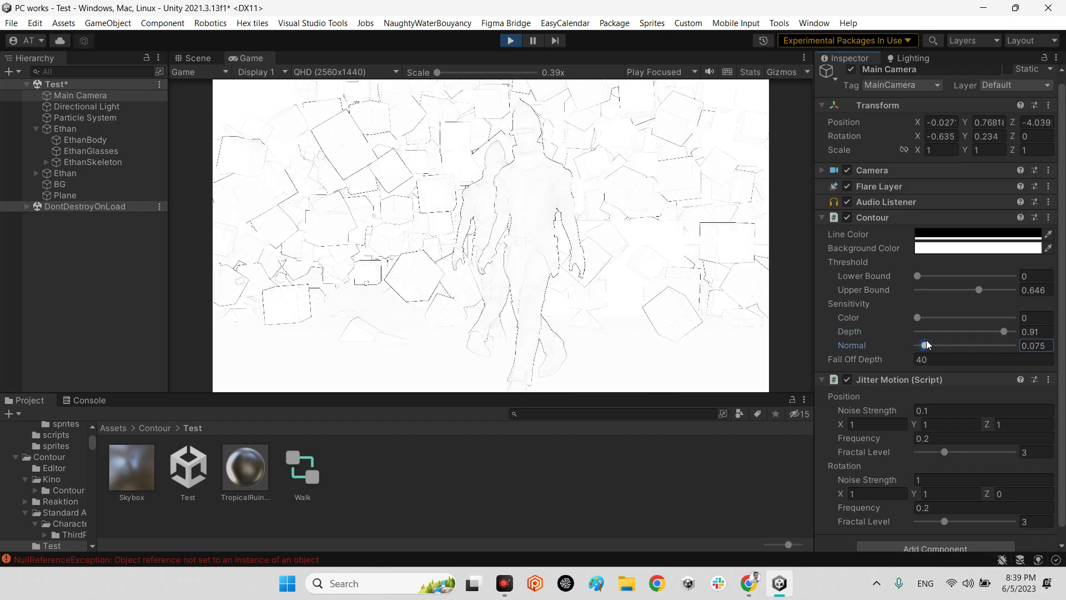
{"action": "left_click_drag", "start_coordinate": [926, 345], "coordinate": [968, 346]}
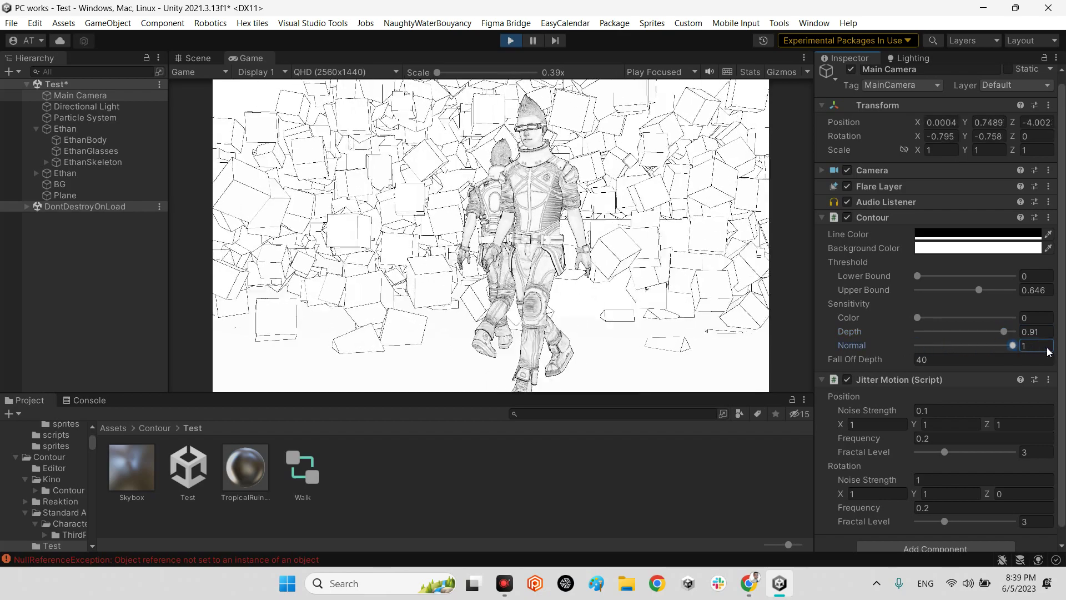
{"action": "left_click_drag", "start_coordinate": [1049, 351], "coordinate": [981, 347]}
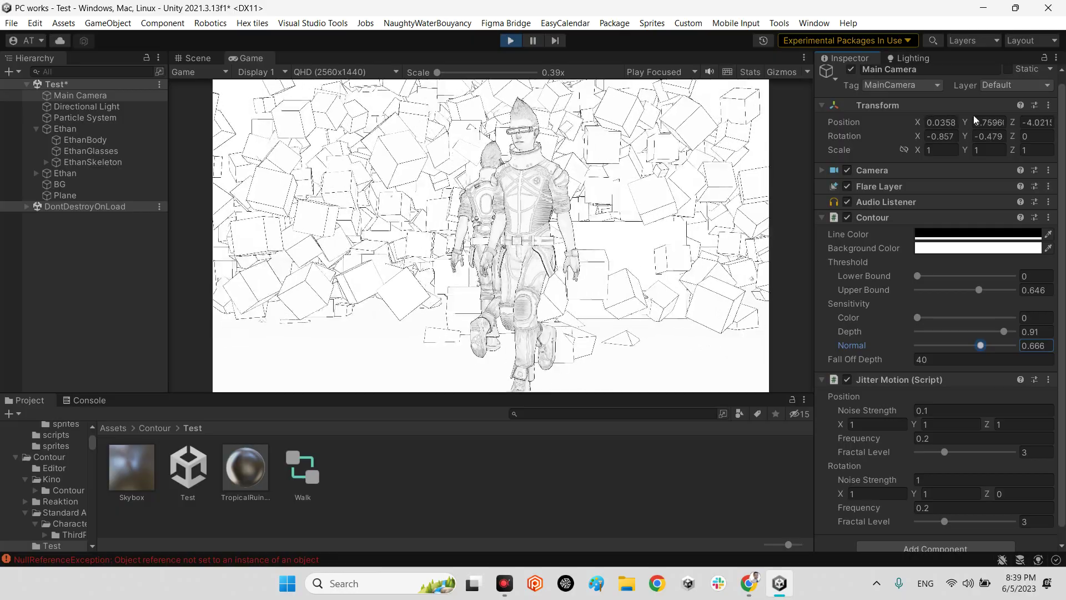
Toggle Jitter Motion off and back on, then set Position Noise Strength to 0.58.
{"action": "left_click", "coordinate": [845, 380]}
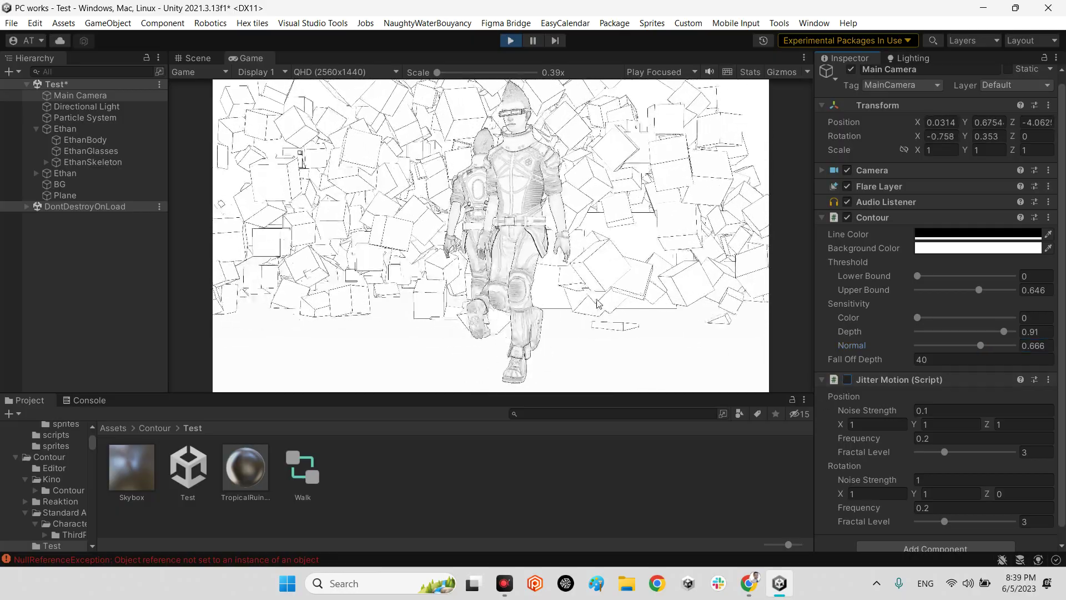
{"action": "left_click", "coordinate": [847, 379]}
{"action": "left_click", "coordinate": [900, 413]}
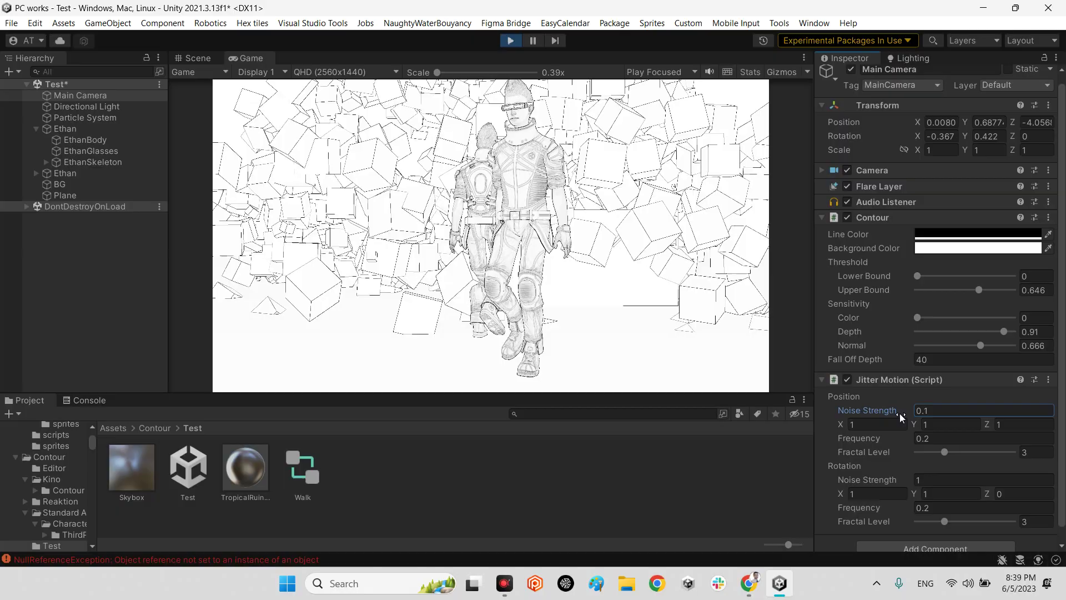
{"action": "left_click_drag", "start_coordinate": [899, 413], "coordinate": [944, 414]}
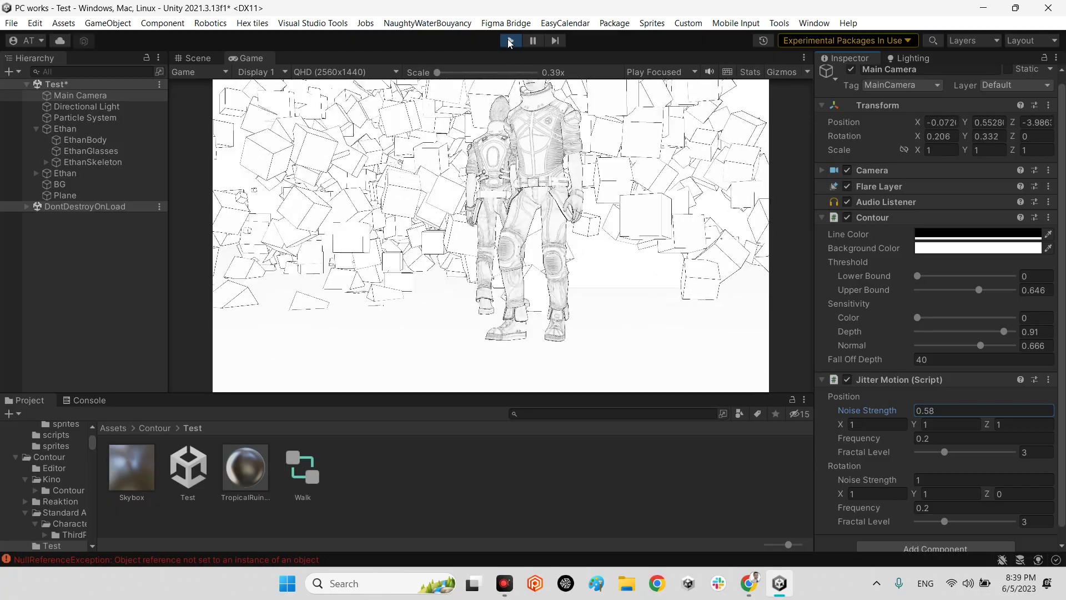
Stop play mode, clearing the particle cubes and reverting Jitter and Contour values.
{"action": "left_click", "coordinate": [510, 40]}
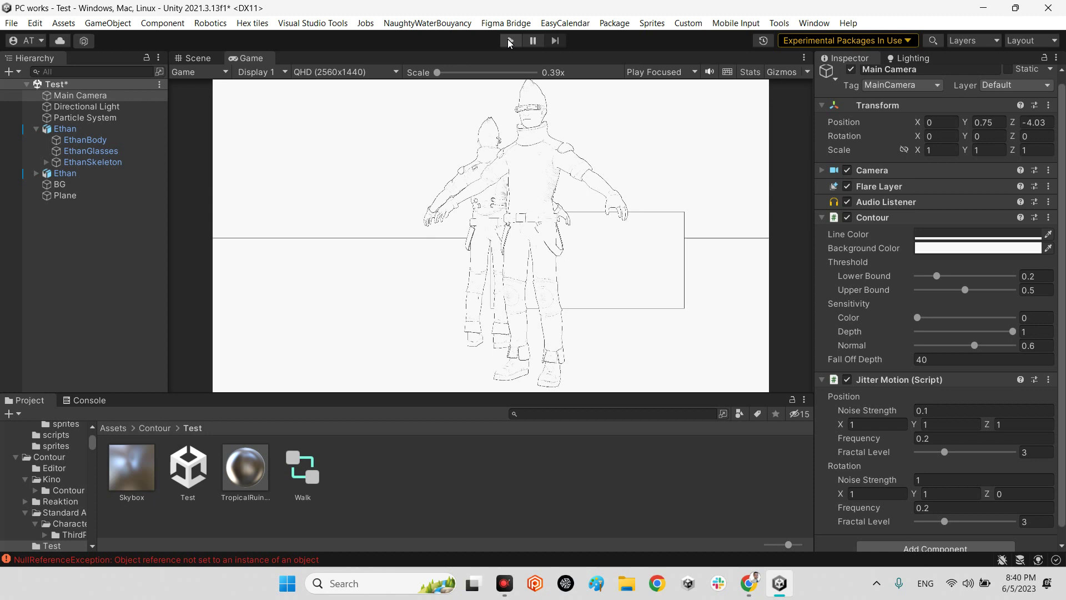